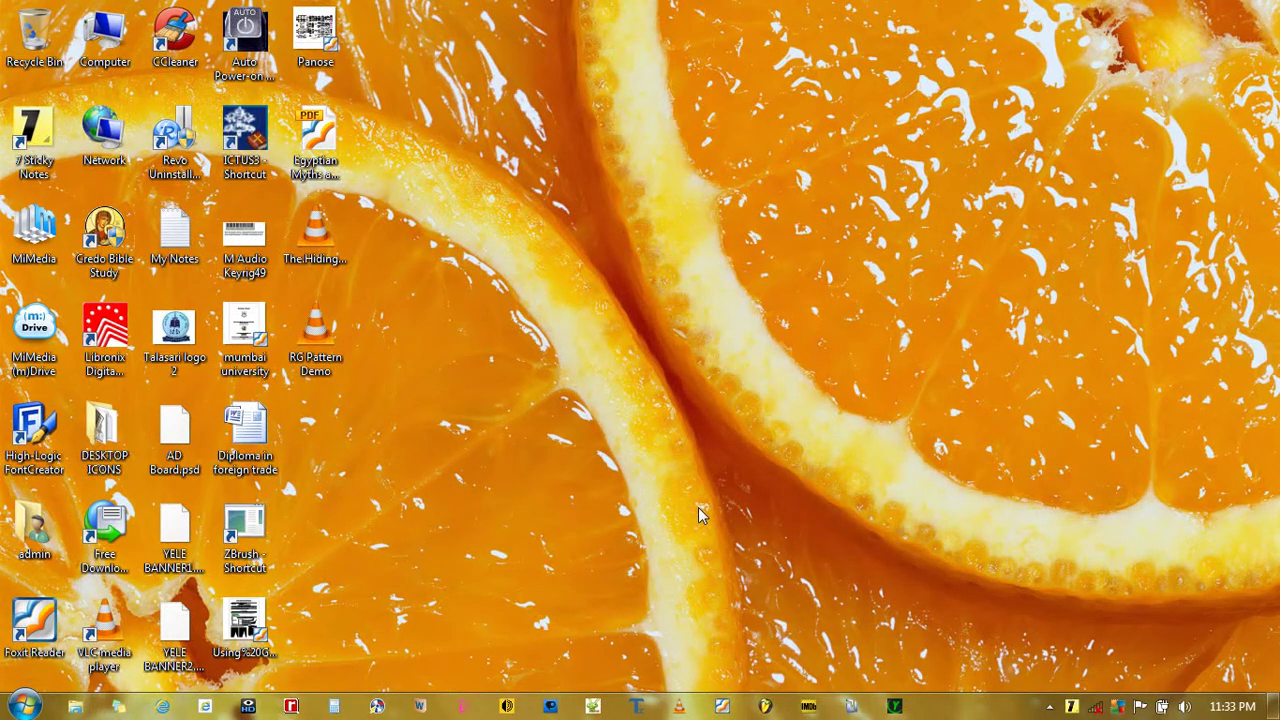
Start FL Studio from the taskbar and wait for an empty project to load.
{"action": "left_click", "coordinate": [766, 707]}
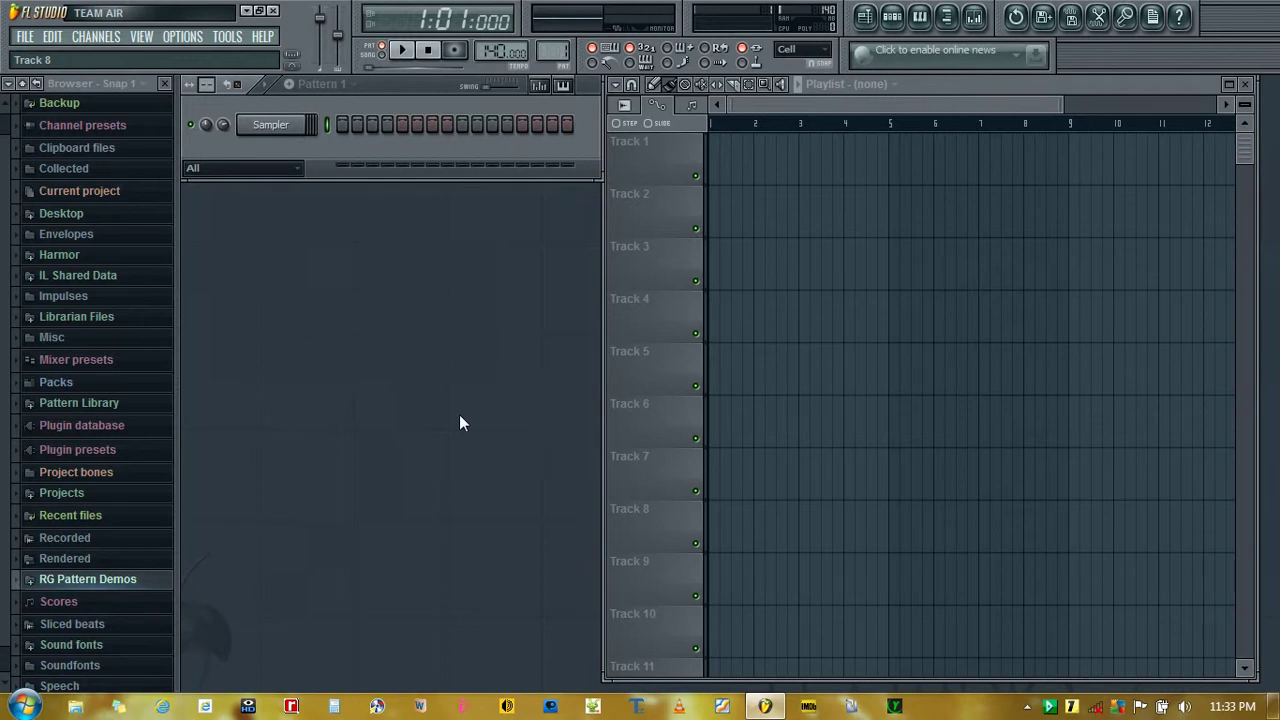
Open the File settings page that lists the browser's extra search folders.
{"action": "left_click", "coordinate": [185, 36]}
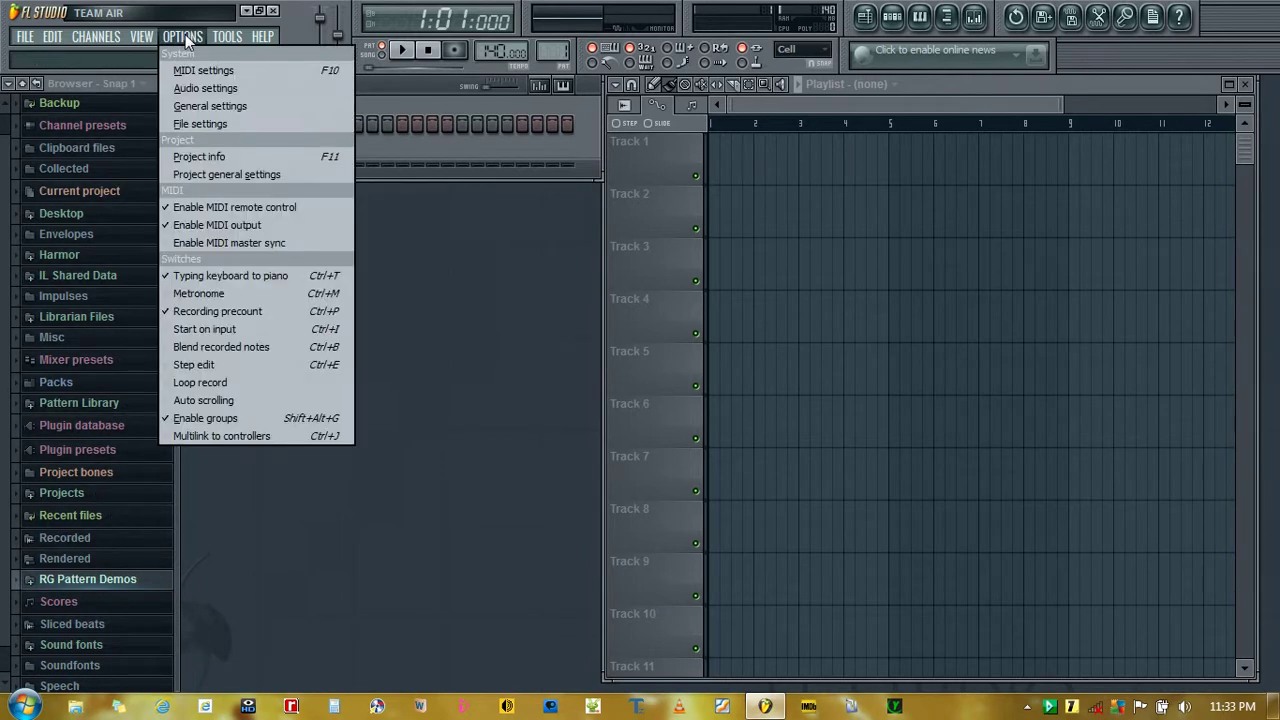
{"action": "left_click", "coordinate": [203, 123]}
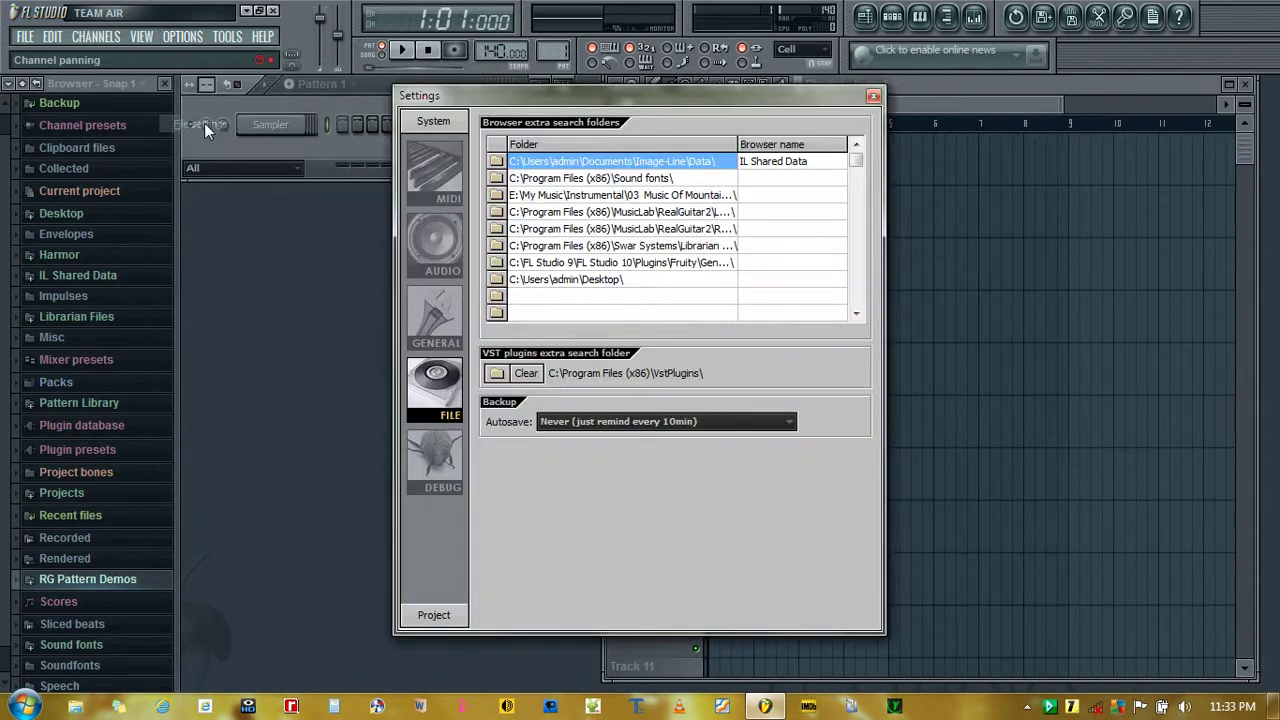
{"action": "left_click", "coordinate": [497, 300]}
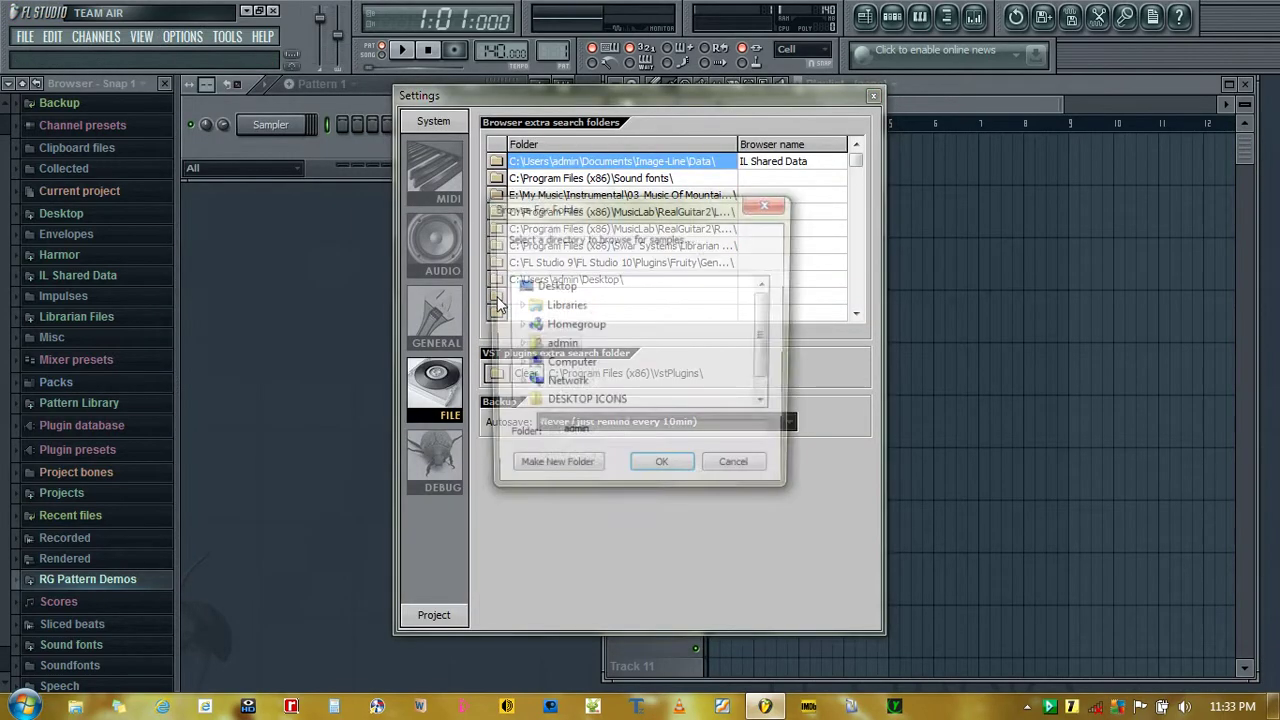
{"action": "left_click", "coordinate": [517, 365]}
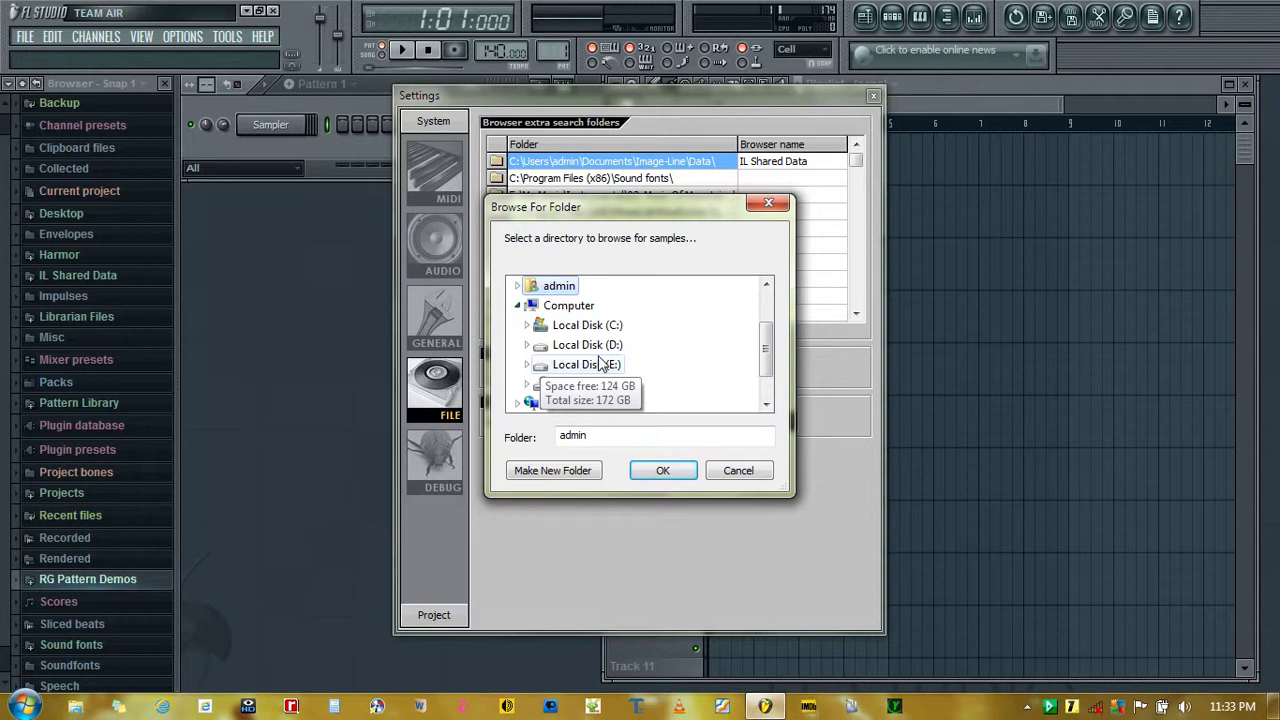
{"action": "left_click", "coordinate": [528, 327]}
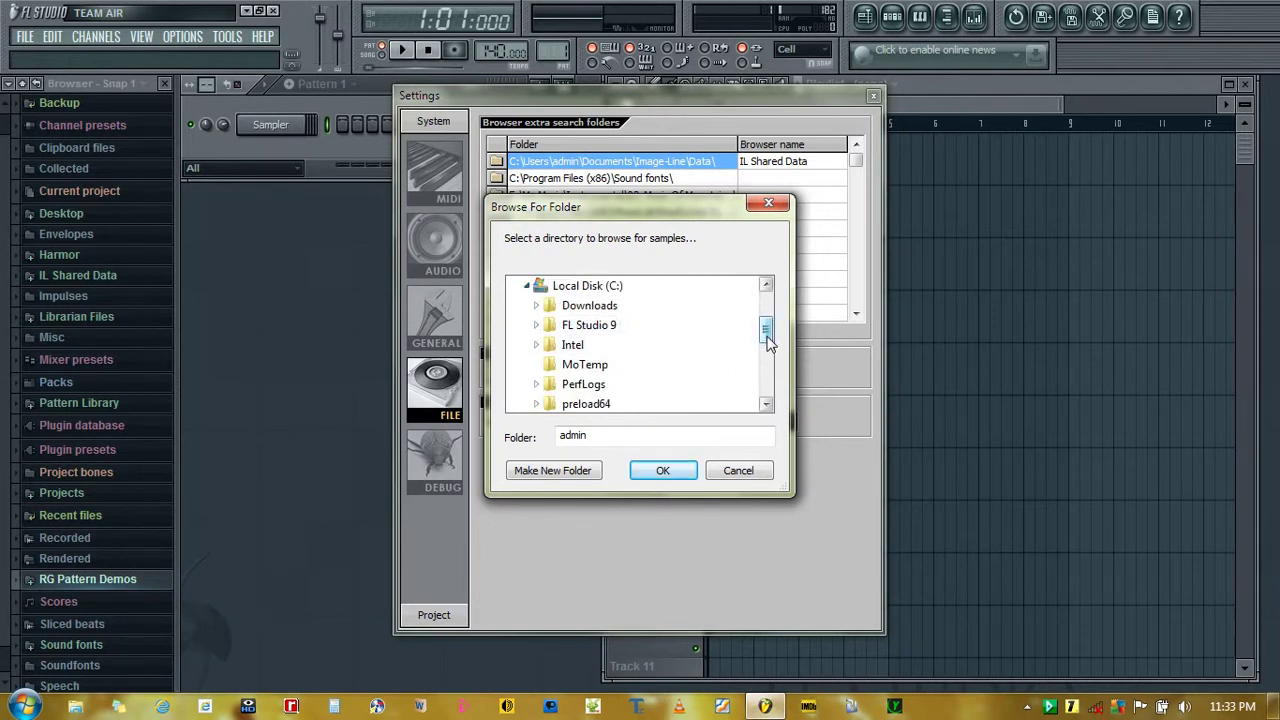
{"action": "left_click_drag", "start_coordinate": [768, 340], "coordinate": [767, 365]}
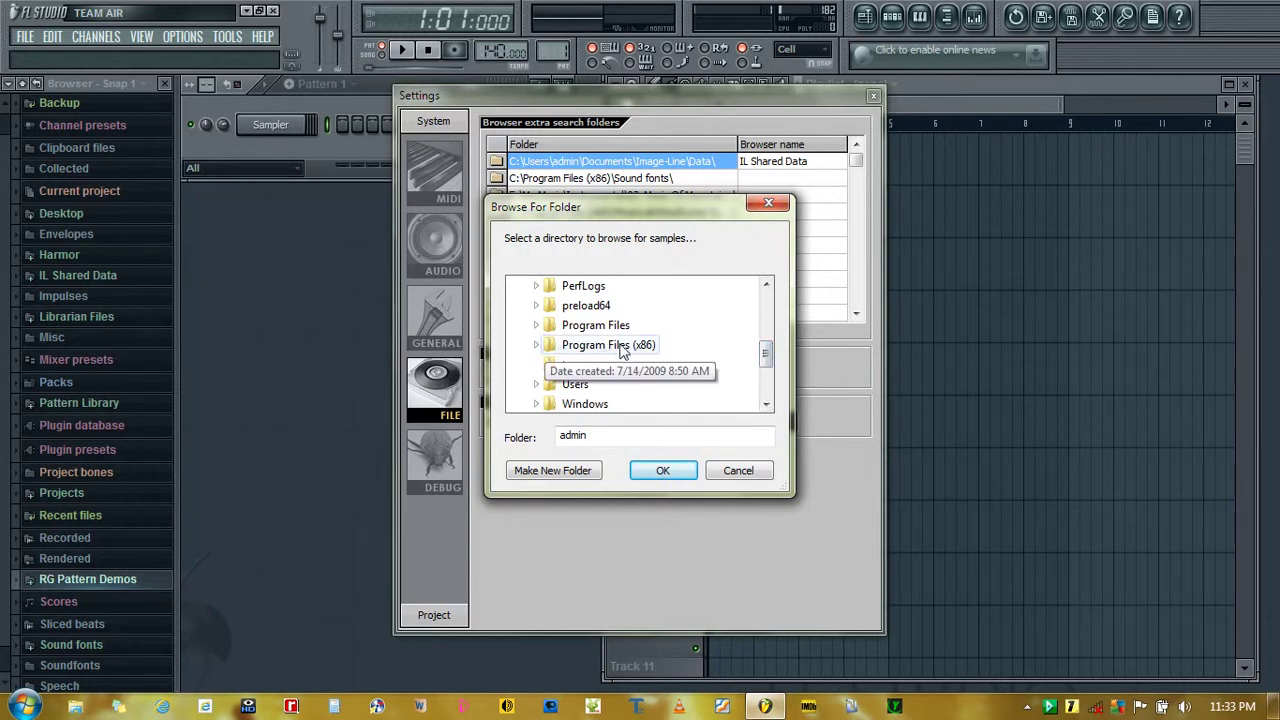
{"action": "left_click", "coordinate": [536, 345]}
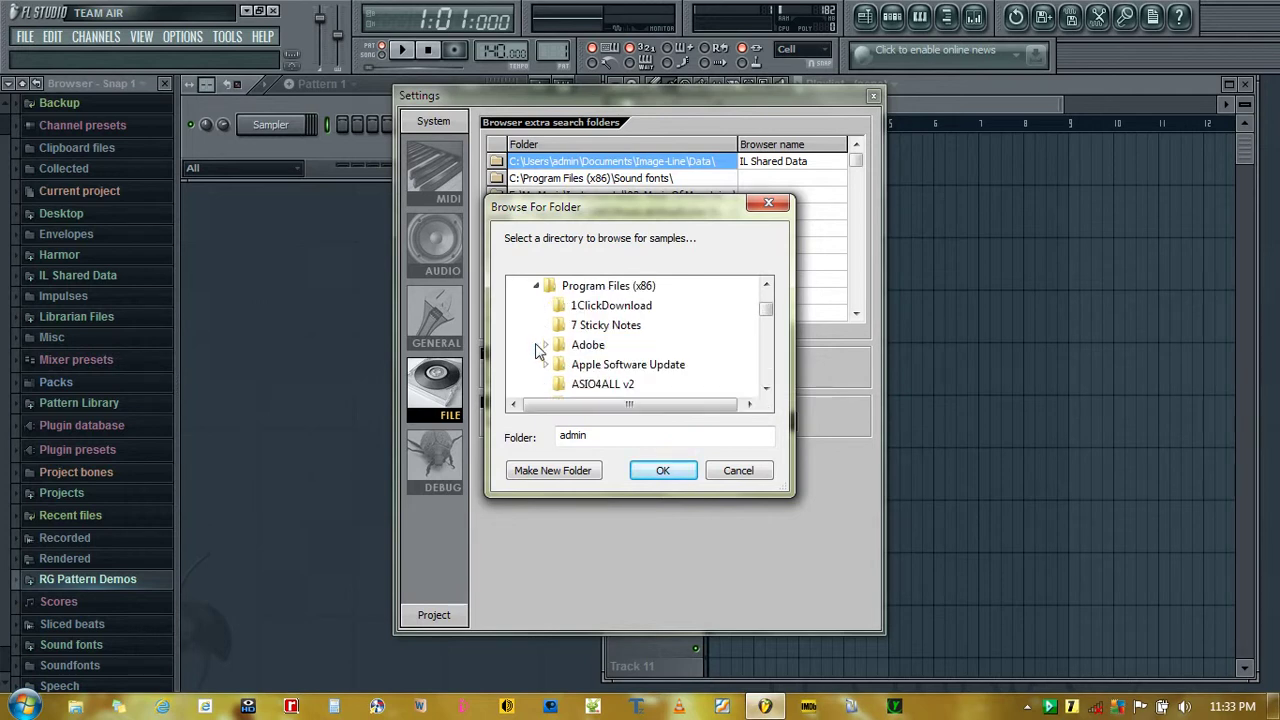
{"action": "left_click_drag", "start_coordinate": [765, 314], "coordinate": [766, 348]}
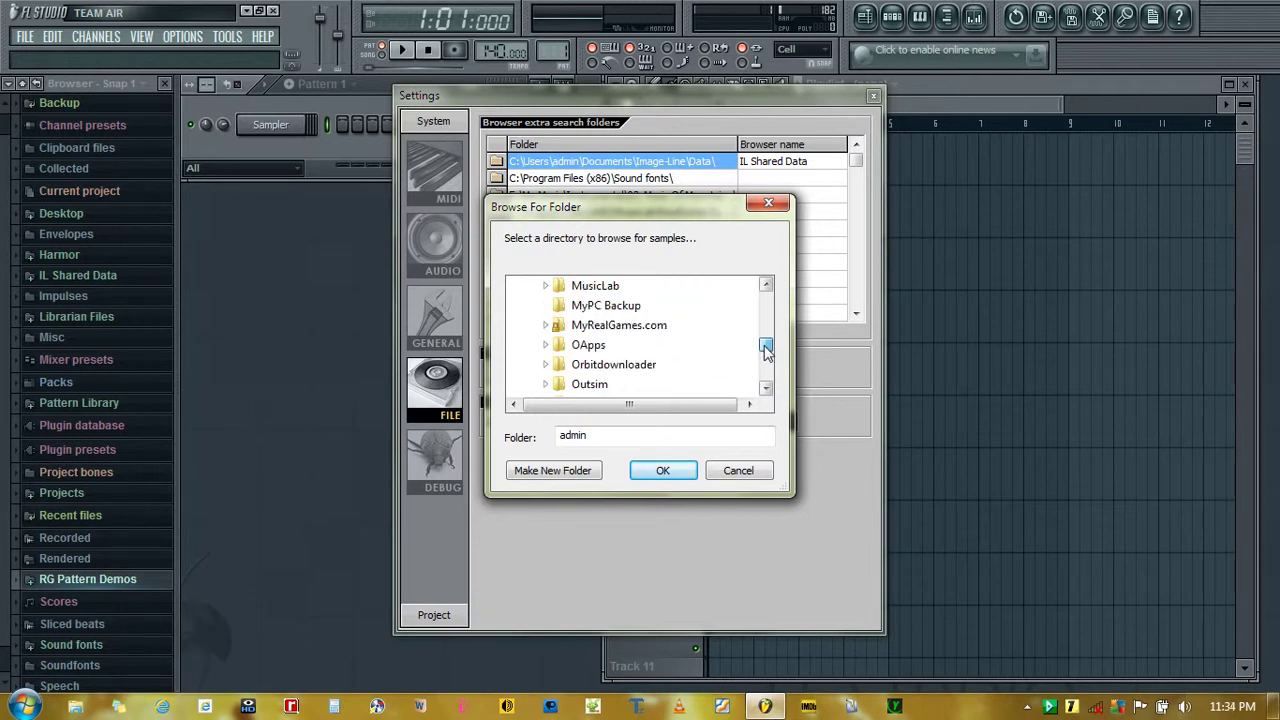
{"action": "left_click", "coordinate": [546, 287]}
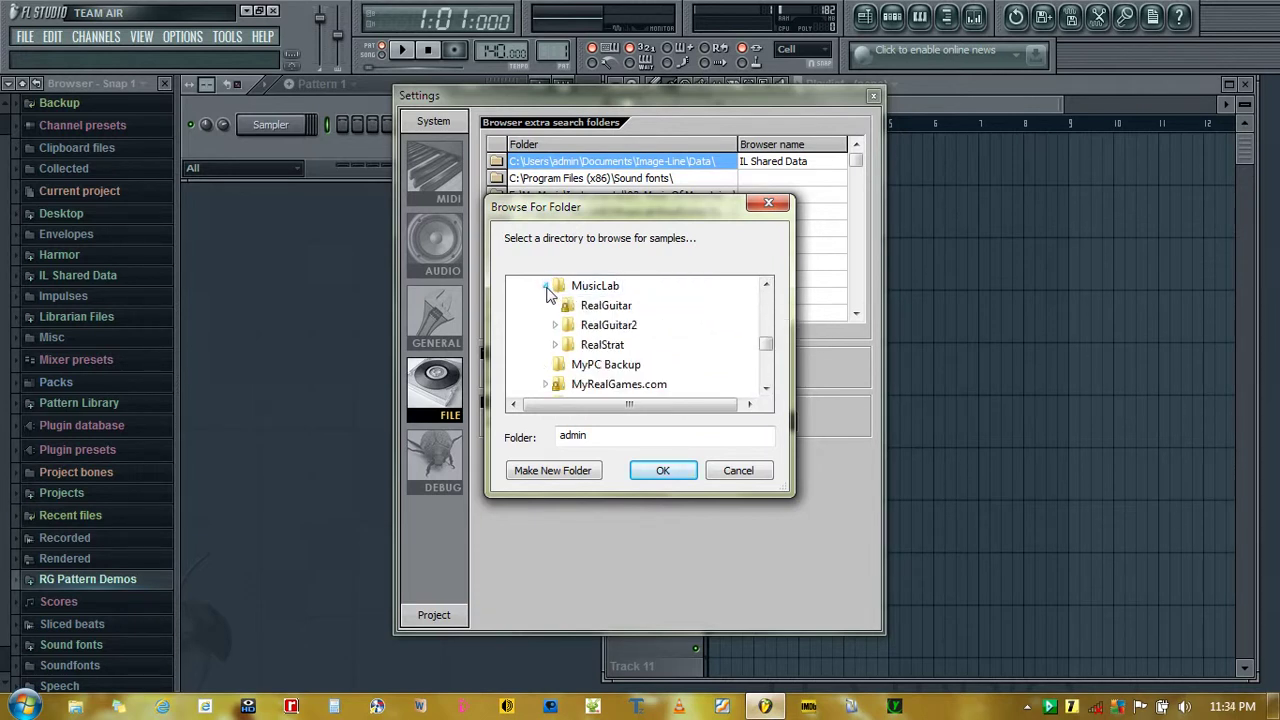
{"action": "left_click", "coordinate": [555, 325]}
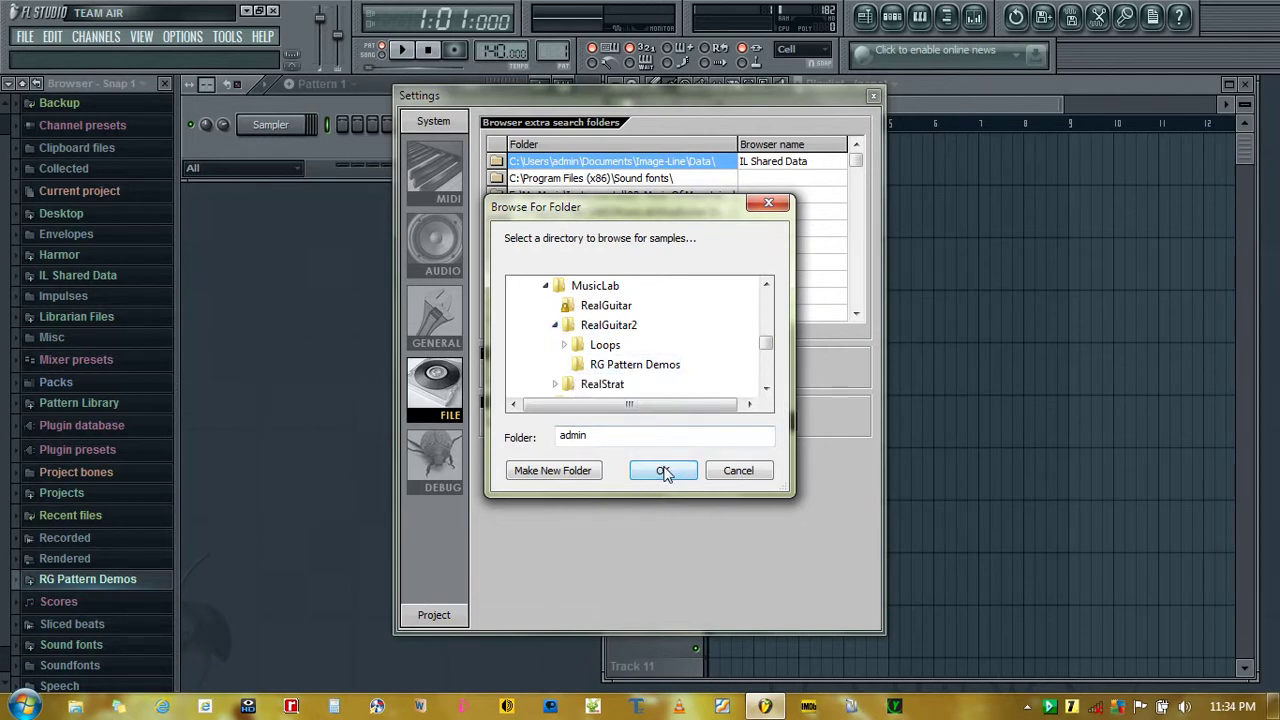
{"action": "left_click_drag", "start_coordinate": [708, 224], "coordinate": [701, 365]}
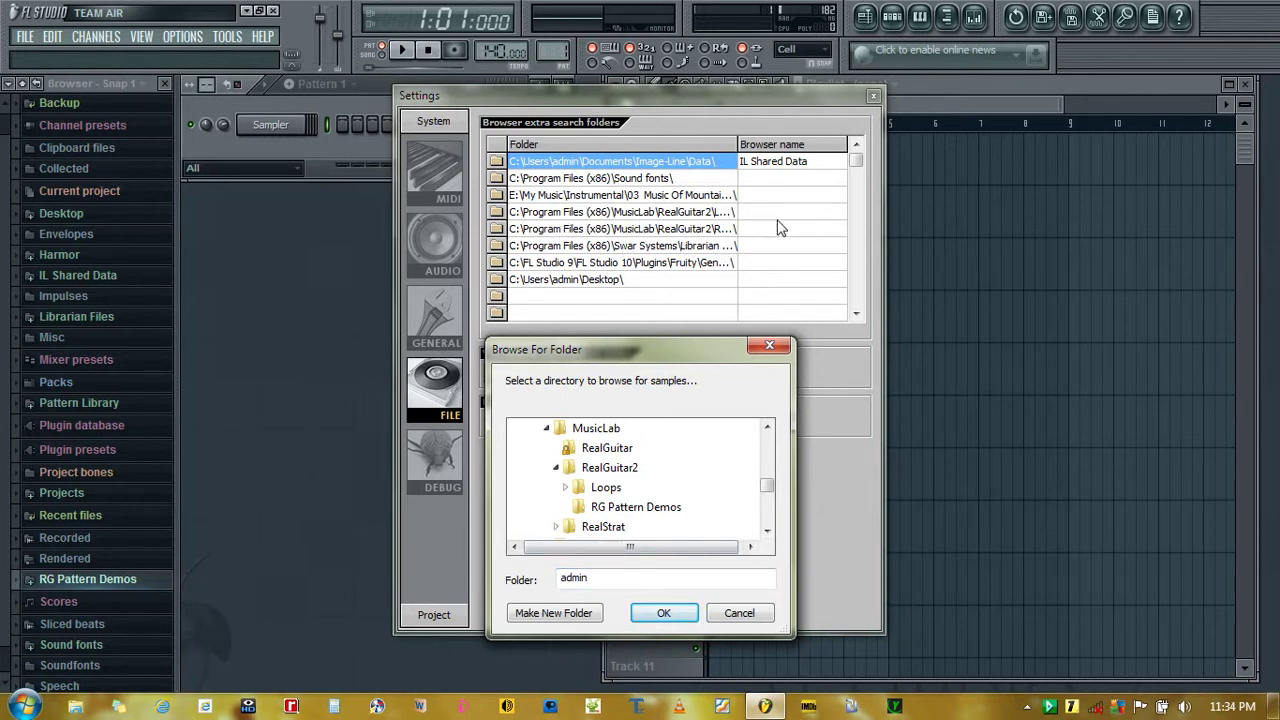
{"action": "left_click", "coordinate": [740, 613]}
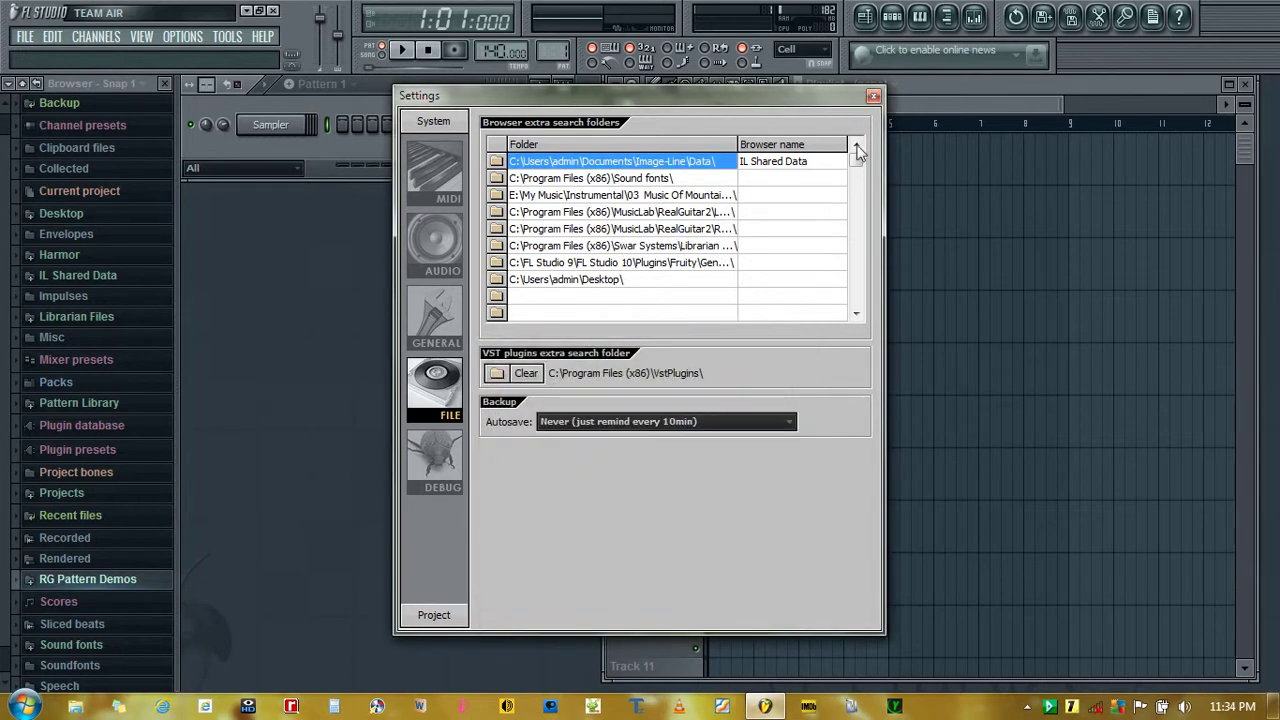
Close Settings and drag FlamencoPop from RG Pattern Demos into the Channel rack.
{"action": "left_click", "coordinate": [873, 97]}
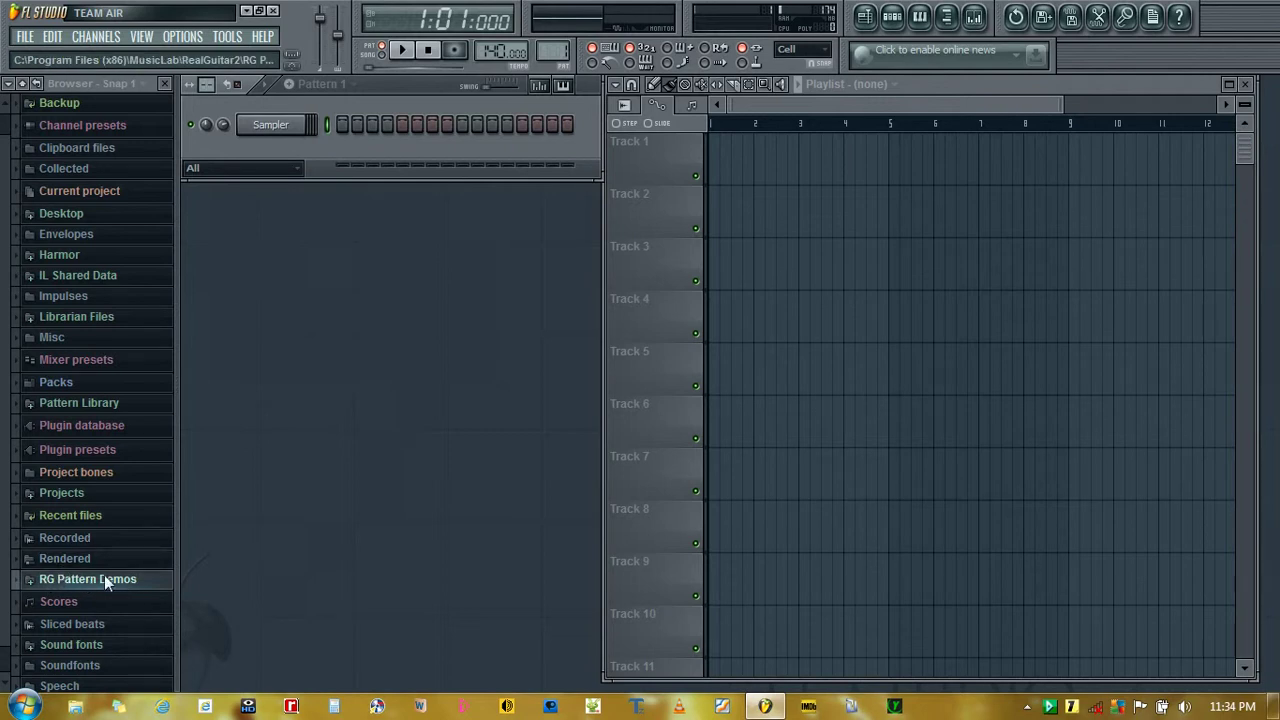
{"action": "left_click", "coordinate": [48, 576]}
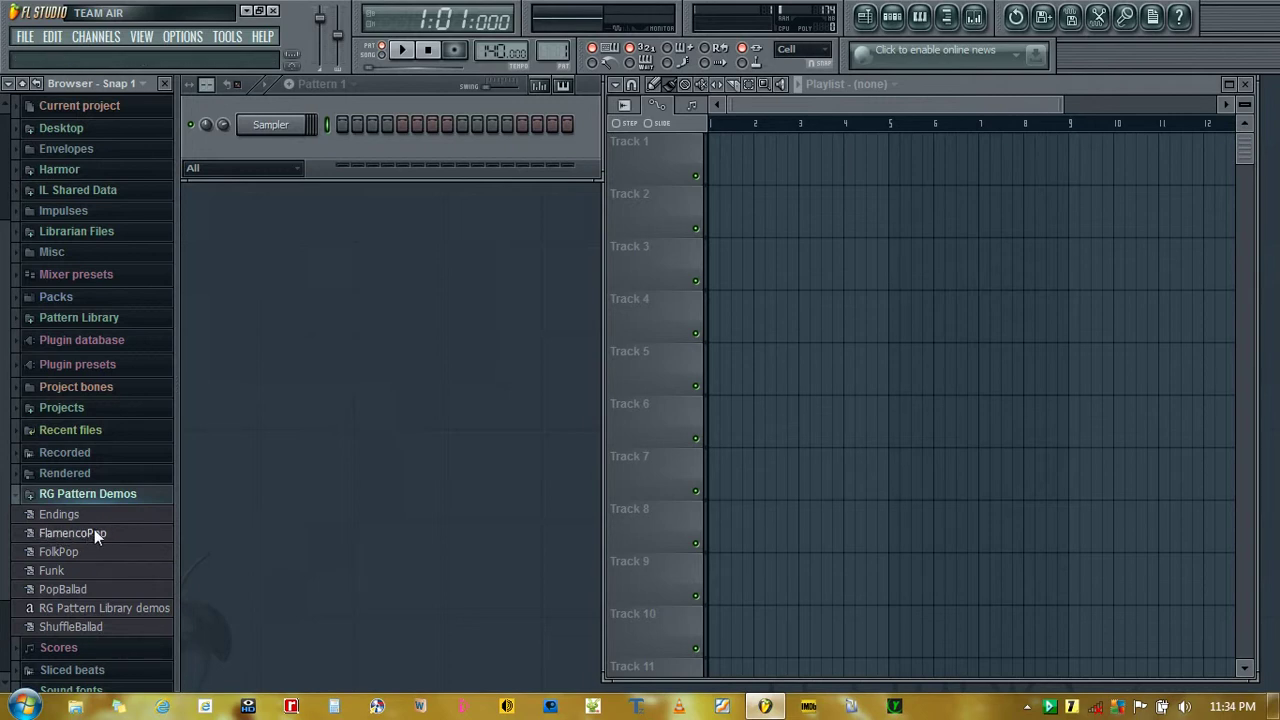
{"action": "left_click_drag", "start_coordinate": [94, 533], "coordinate": [359, 412]}
Accept the MIDI import, then replace RG Pattern with RealGuitar2 using Acoustic::Steel Fingered.
{"action": "left_click", "coordinate": [641, 557]}
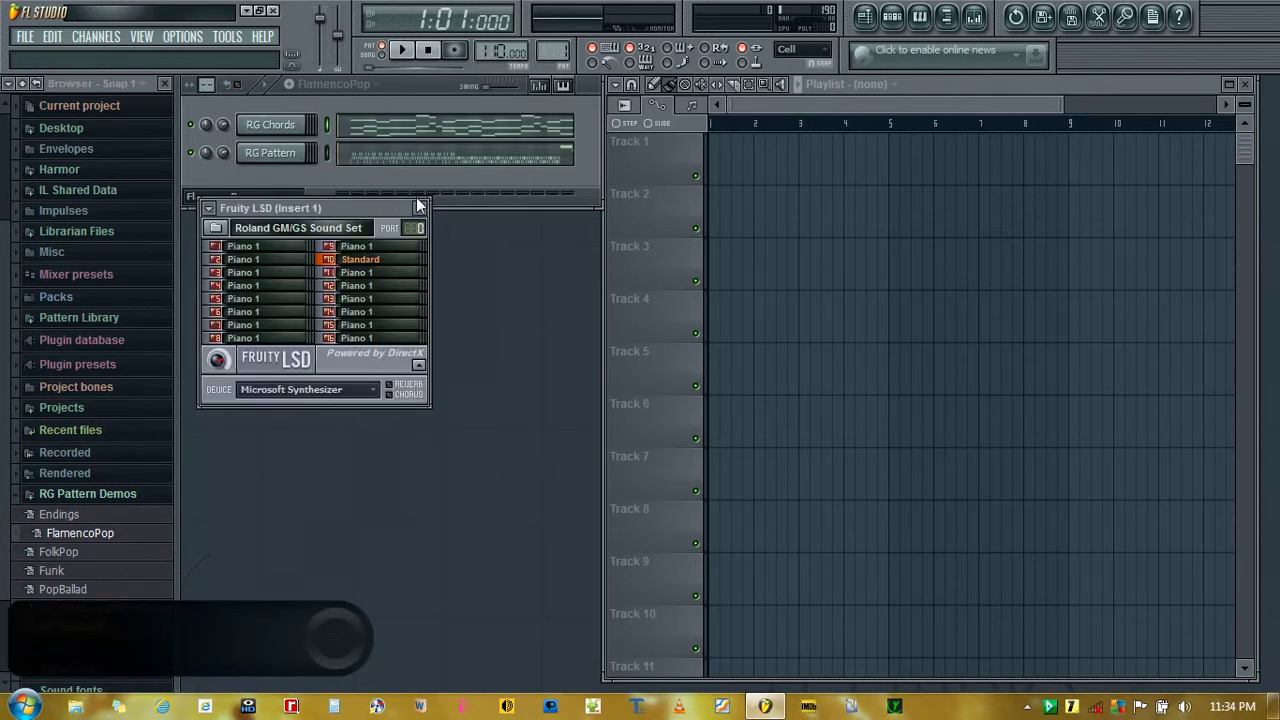
{"action": "left_click", "coordinate": [419, 208]}
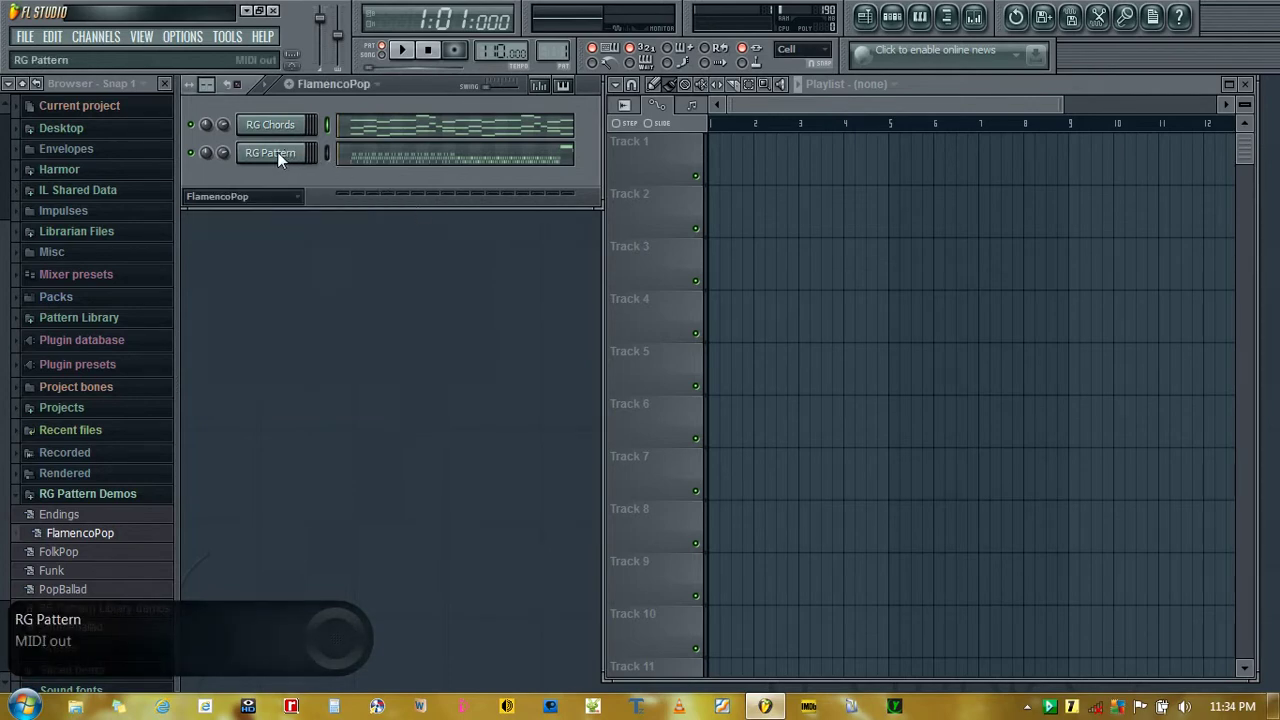
{"action": "right_click", "coordinate": [276, 153]}
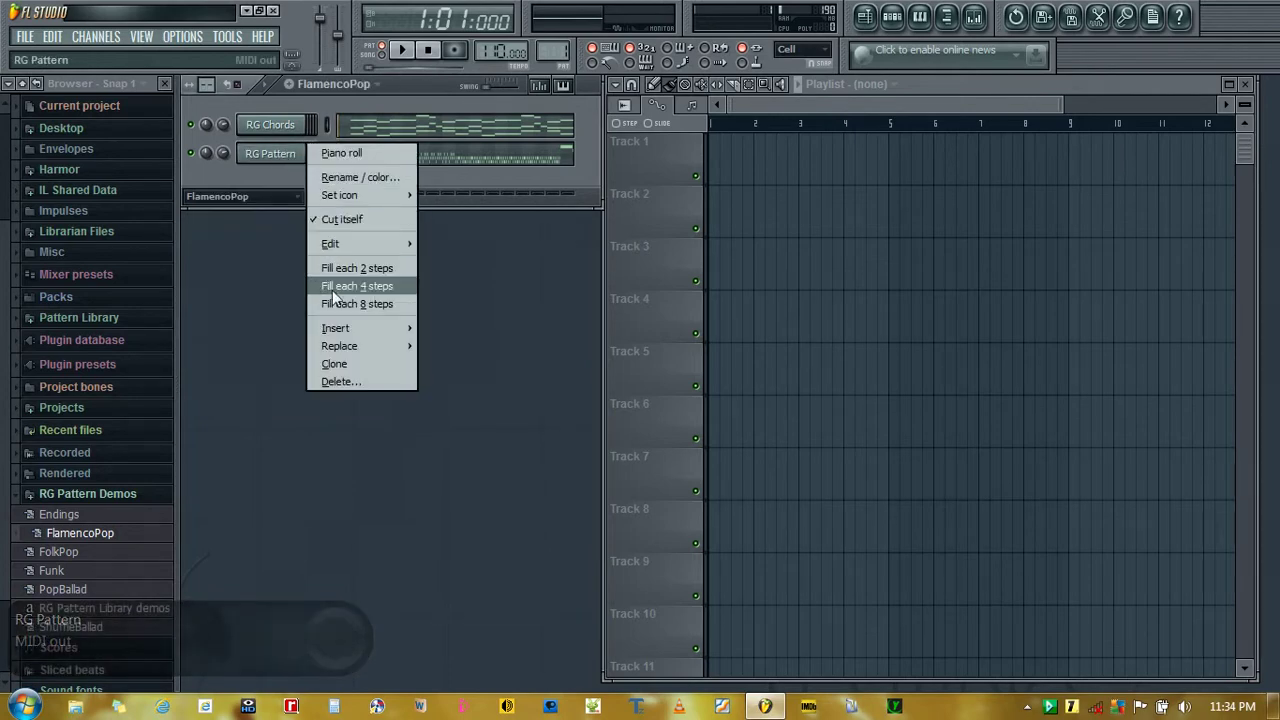
{"action": "mouse_move", "coordinate": [333, 347]}
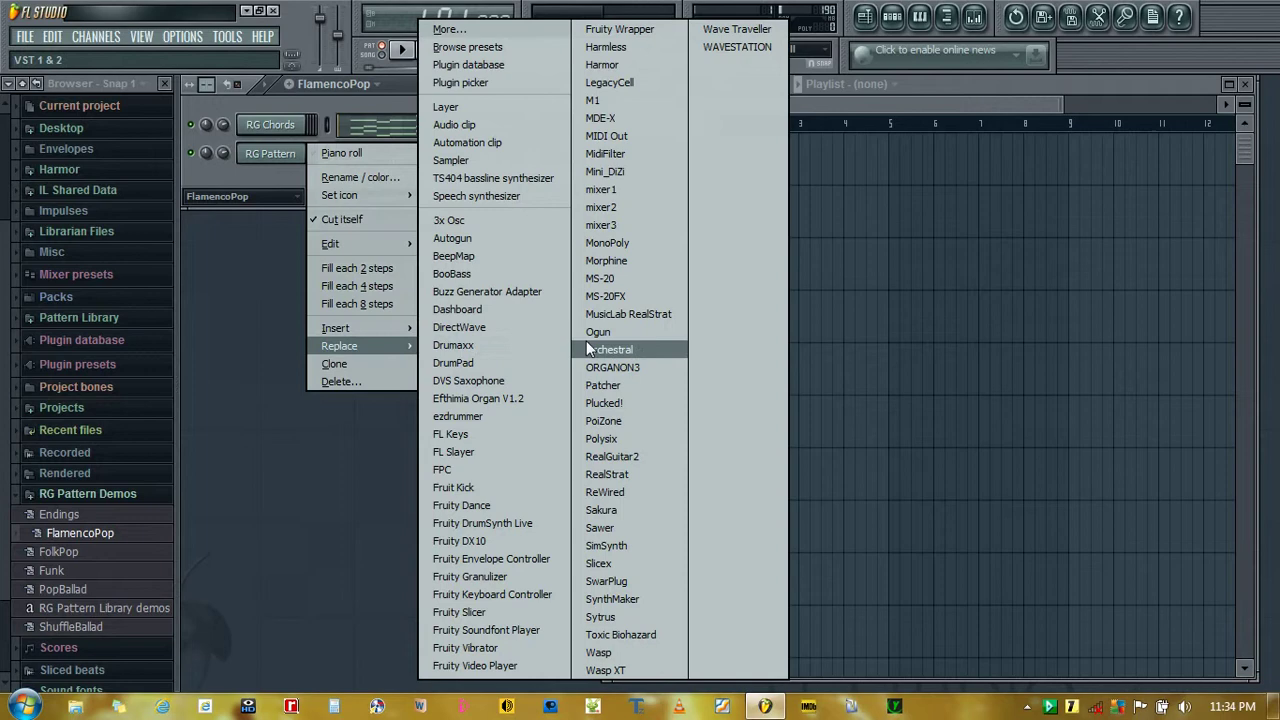
{"action": "left_click", "coordinate": [632, 454]}
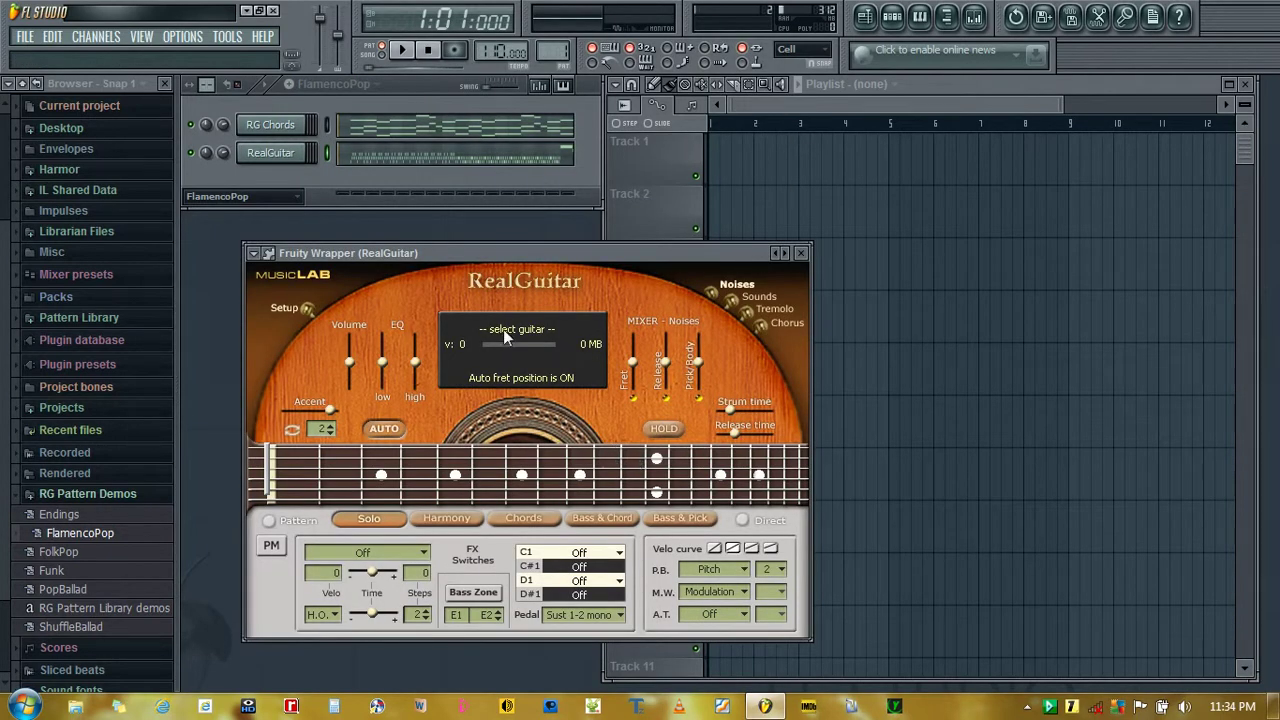
{"action": "left_click", "coordinate": [503, 329]}
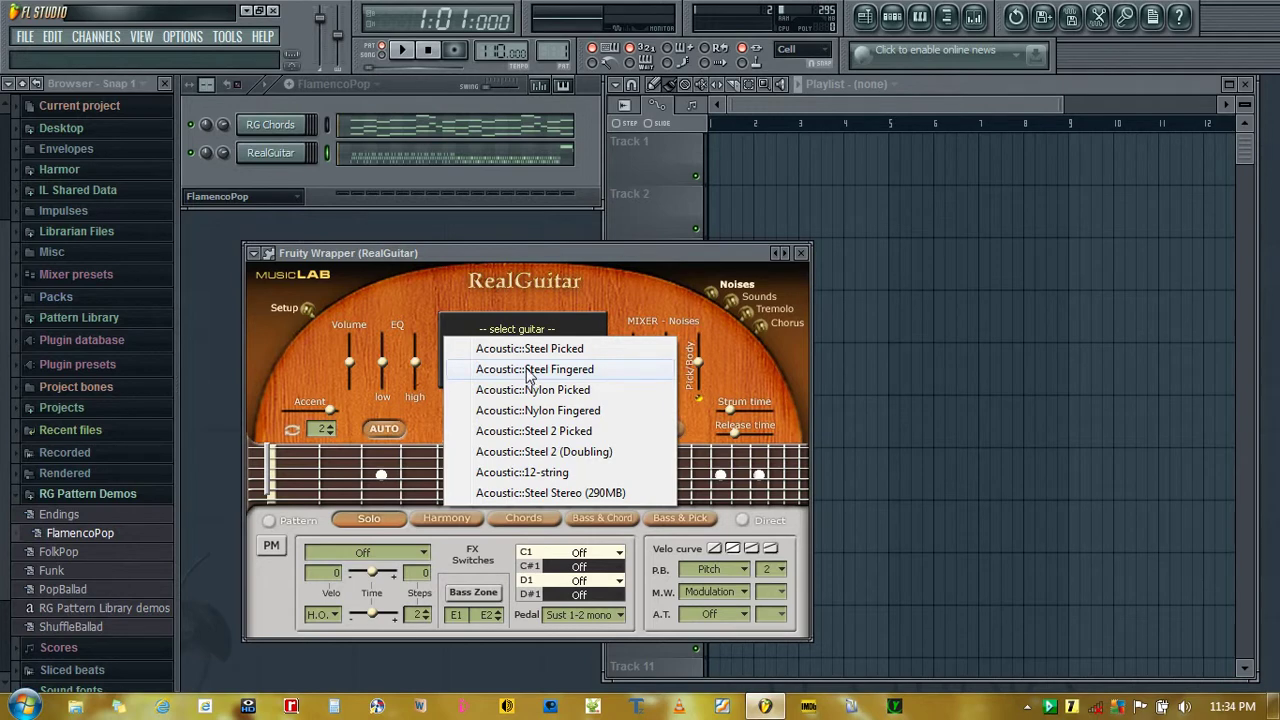
{"action": "left_click", "coordinate": [566, 375]}
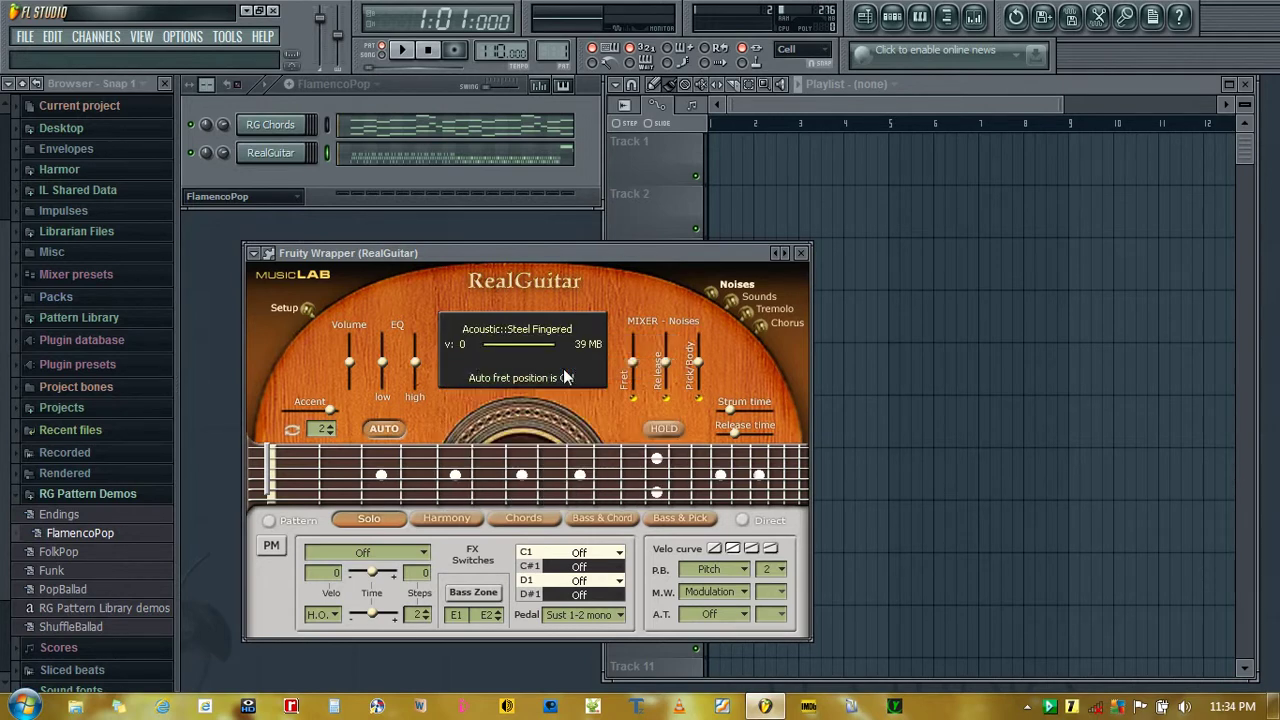
Set RealGuitar's MIDI input port to 0 and switch it to Chords mode.
{"action": "left_click", "coordinate": [267, 255]}
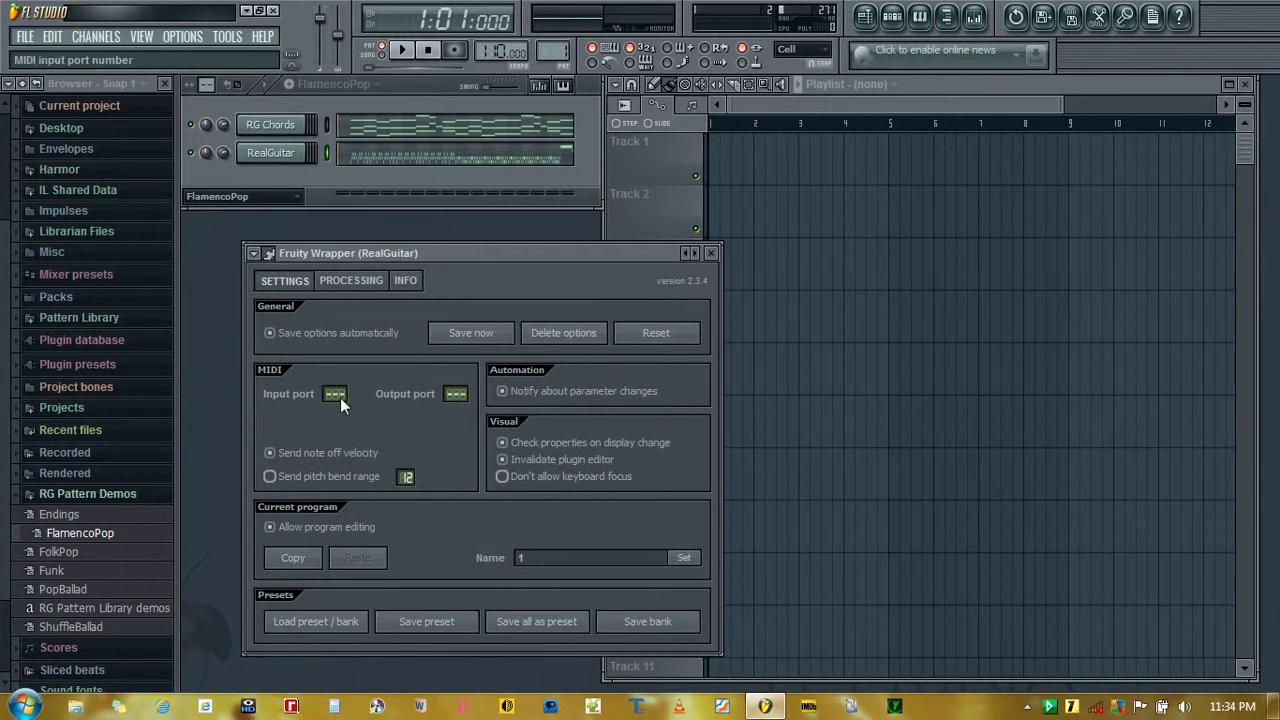
{"action": "left_click_drag", "start_coordinate": [340, 397], "coordinate": [345, 384]}
{"action": "left_click_drag", "start_coordinate": [446, 390], "coordinate": [455, 392]}
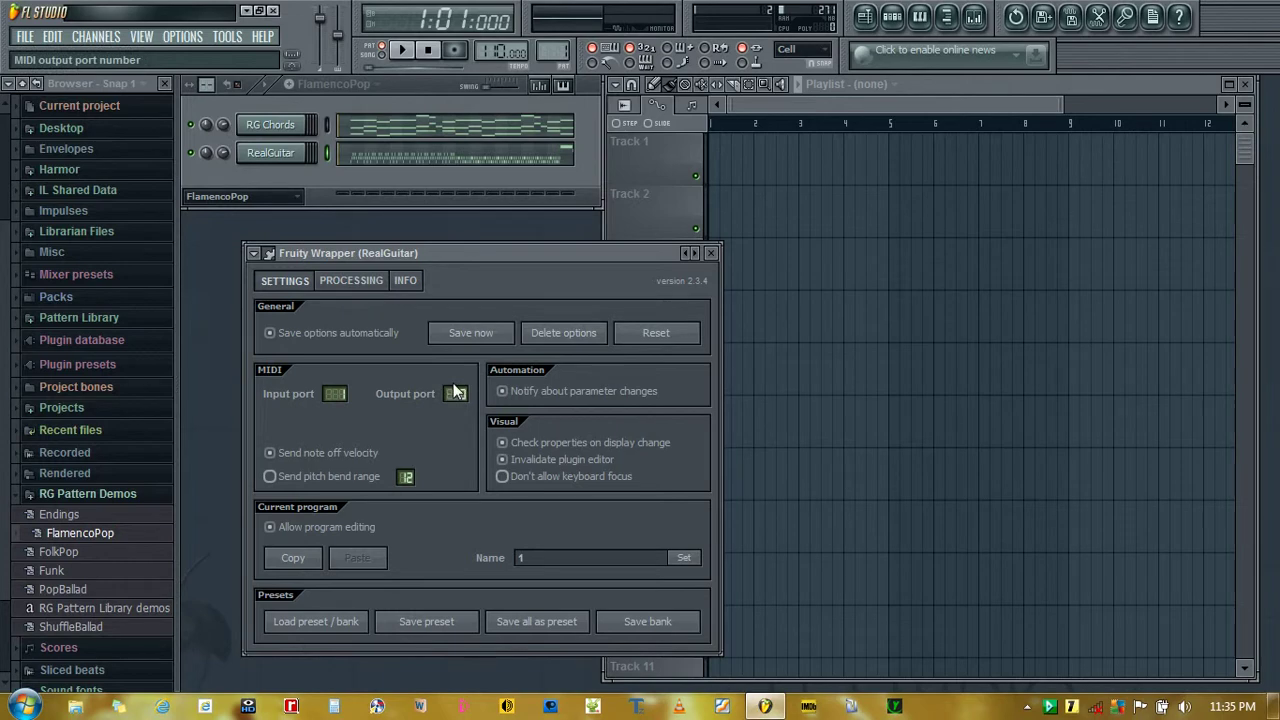
{"action": "left_click", "coordinate": [269, 251]}
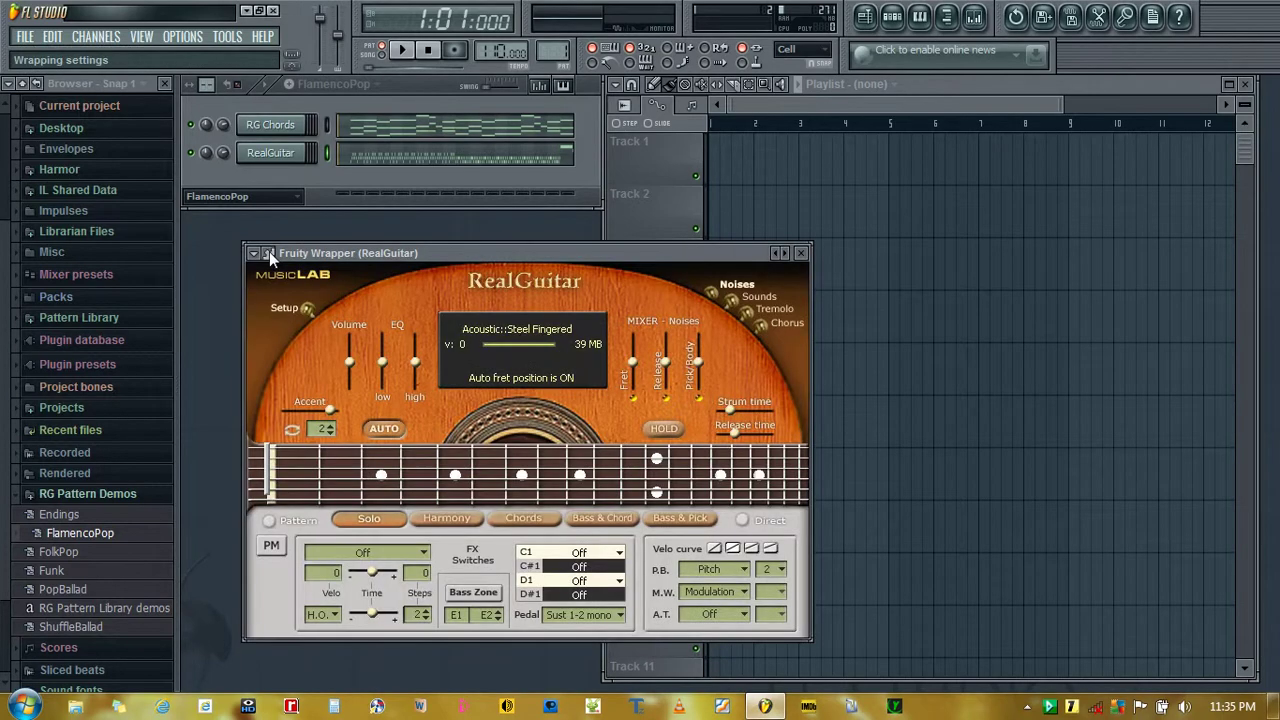
{"action": "left_click", "coordinate": [271, 519]}
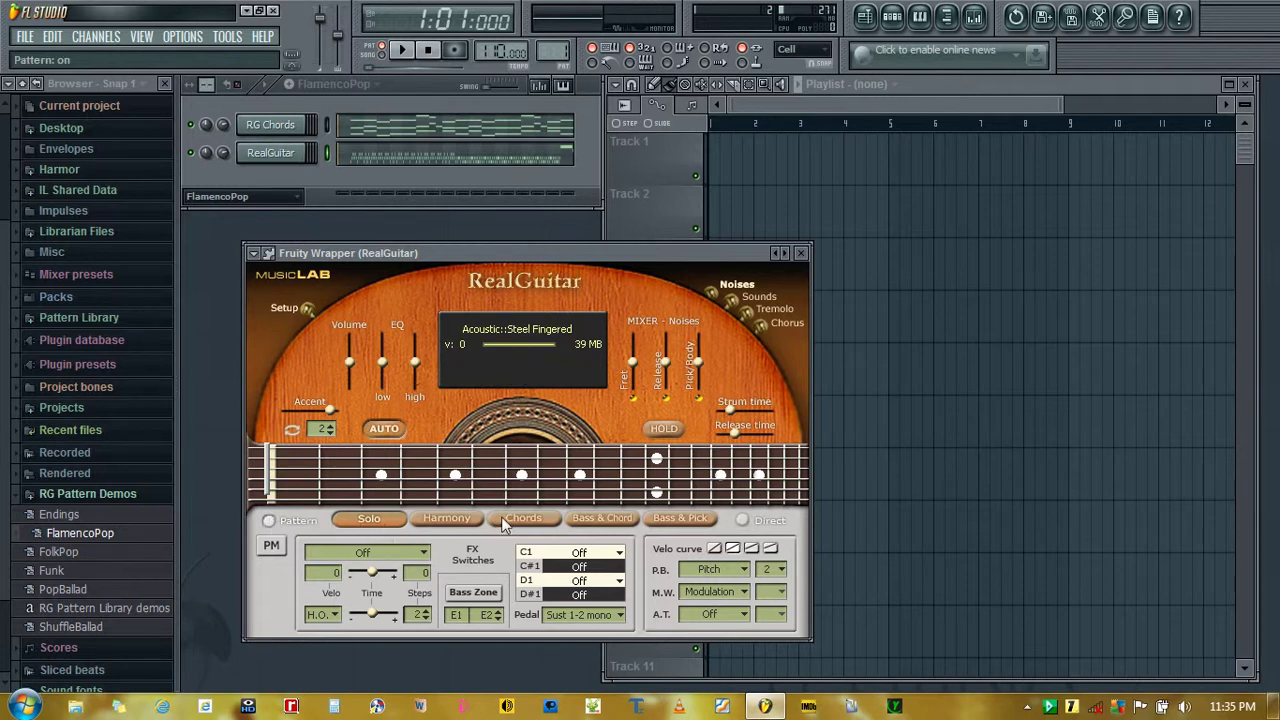
{"action": "left_click", "coordinate": [528, 519]}
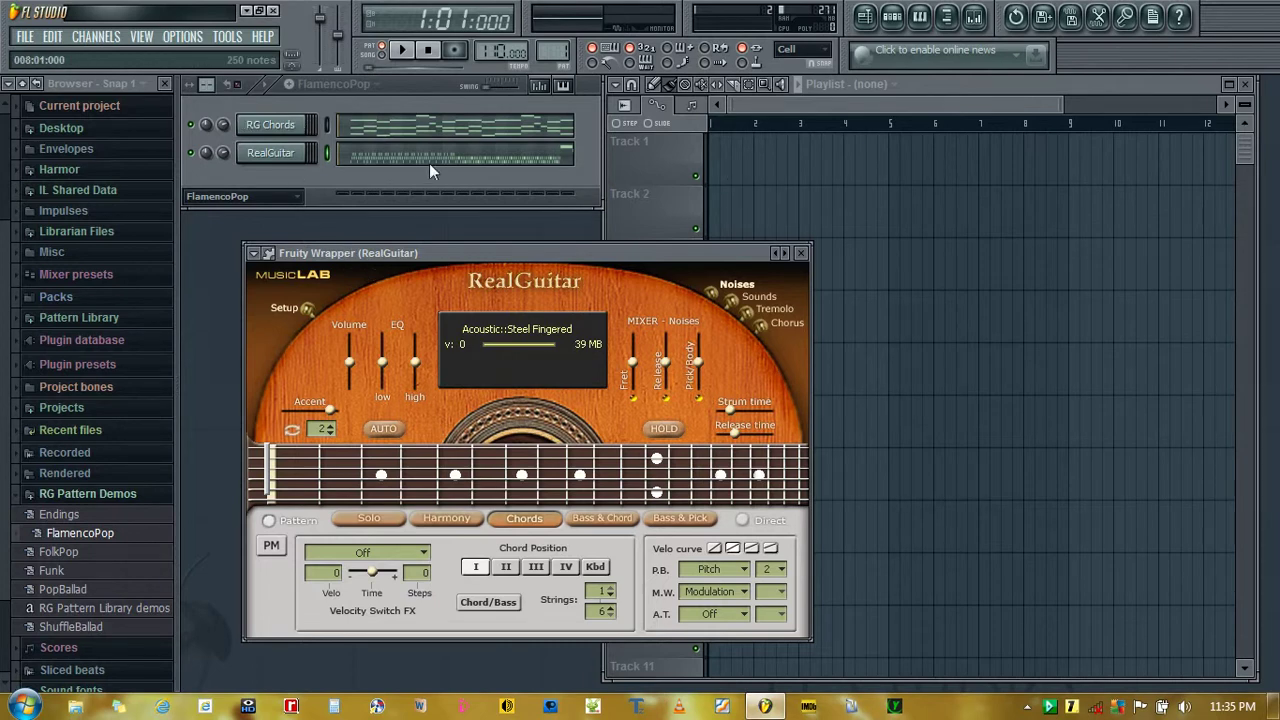
Open the RG Chords channel settings beside RealGuitar and start FlamencoPop playing.
{"action": "left_click", "coordinate": [279, 125]}
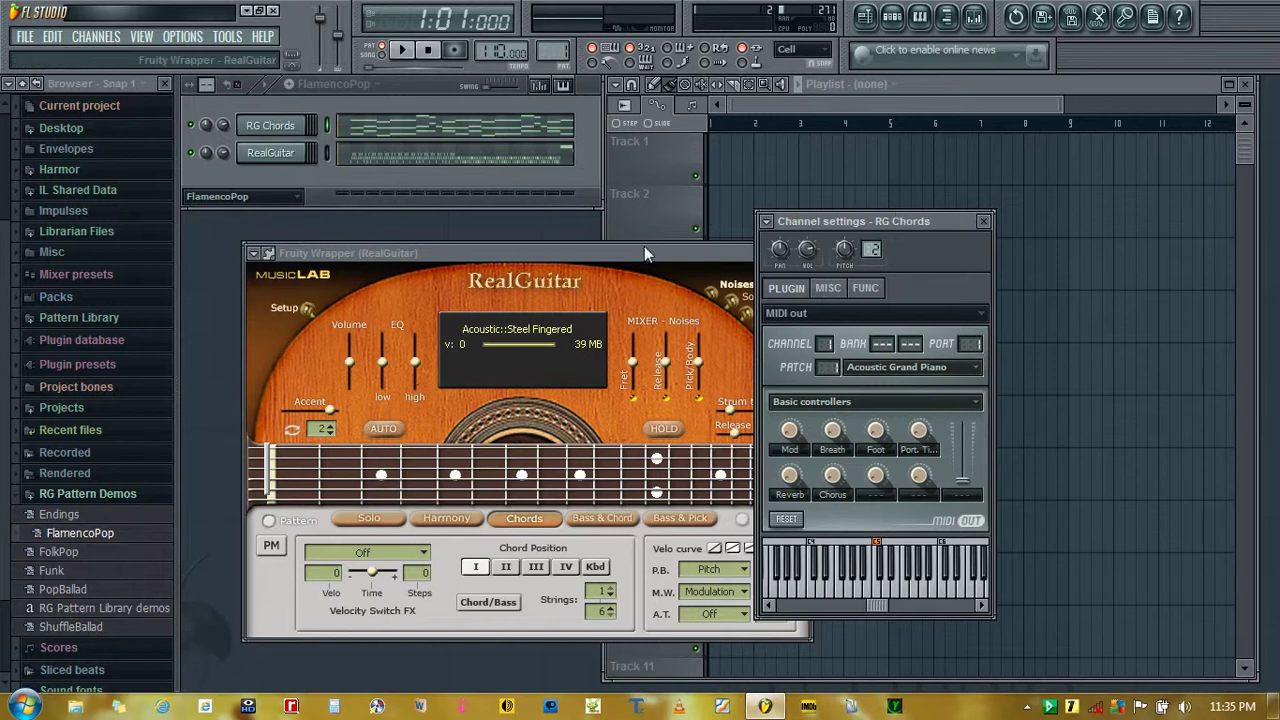
{"action": "left_click_drag", "start_coordinate": [636, 251], "coordinate": [579, 222]}
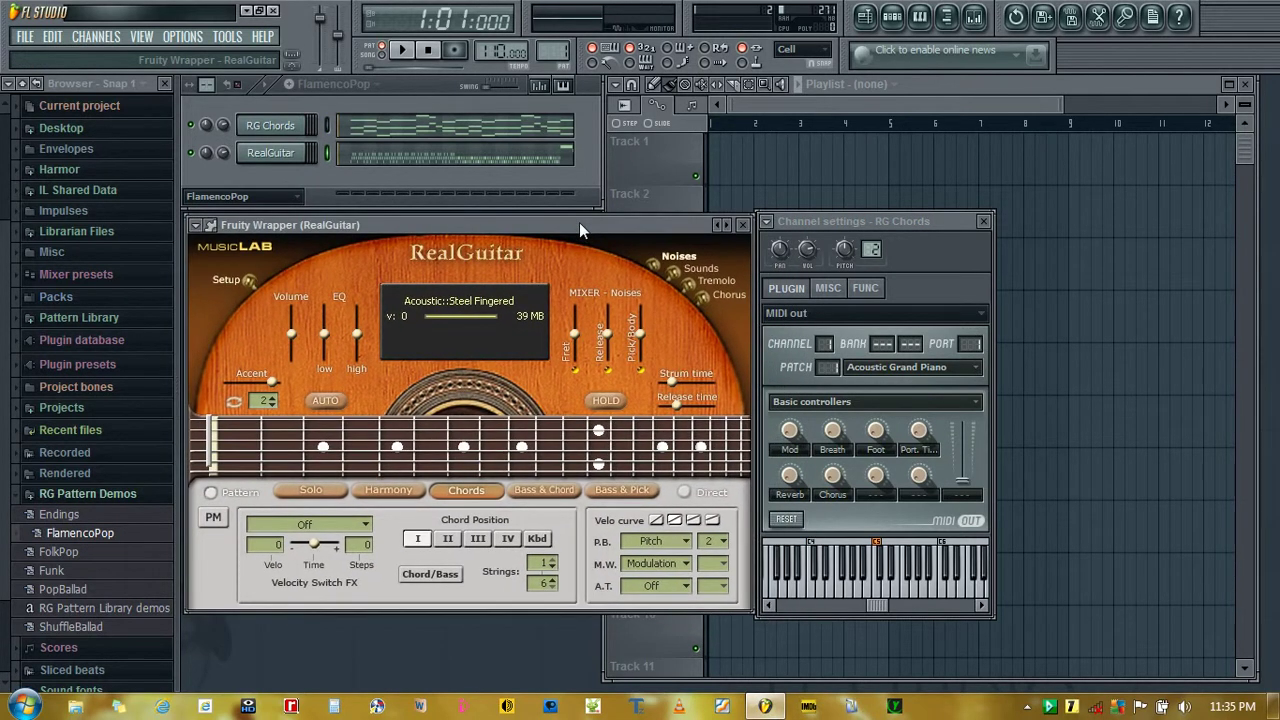
{"action": "left_click_drag", "start_coordinate": [821, 215], "coordinate": [826, 217]}
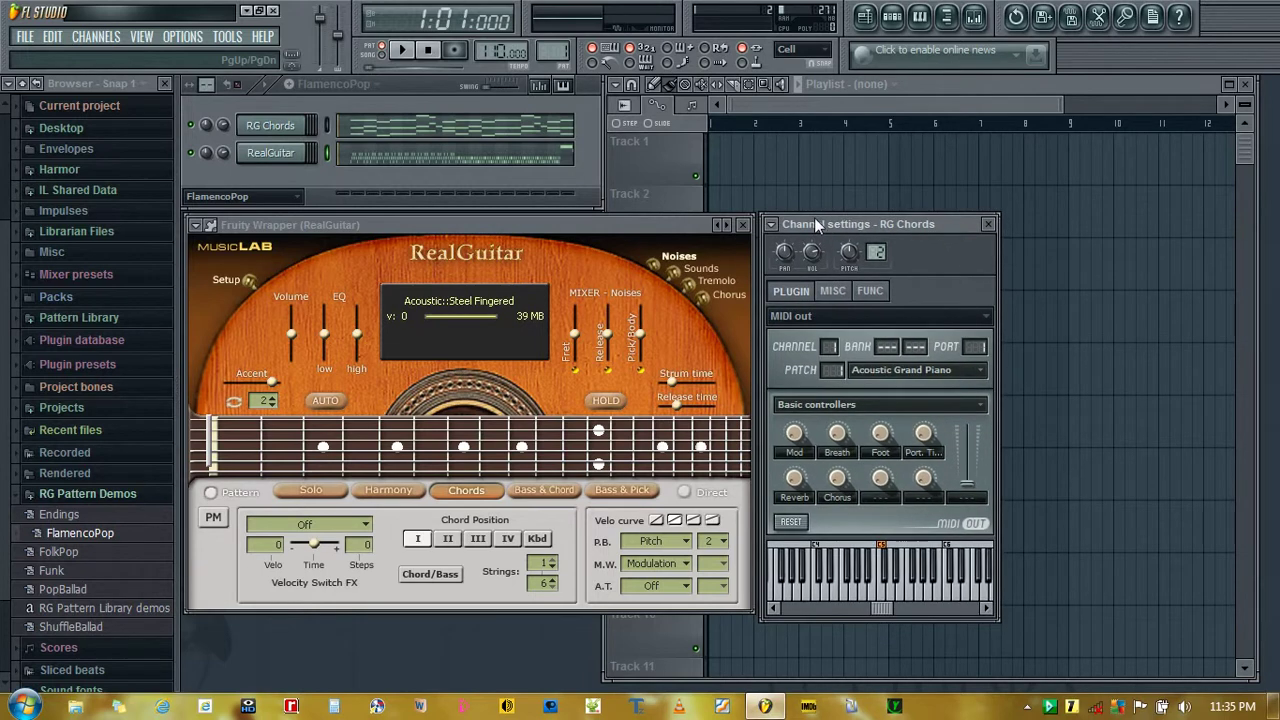
{"action": "left_click", "coordinate": [401, 52]}
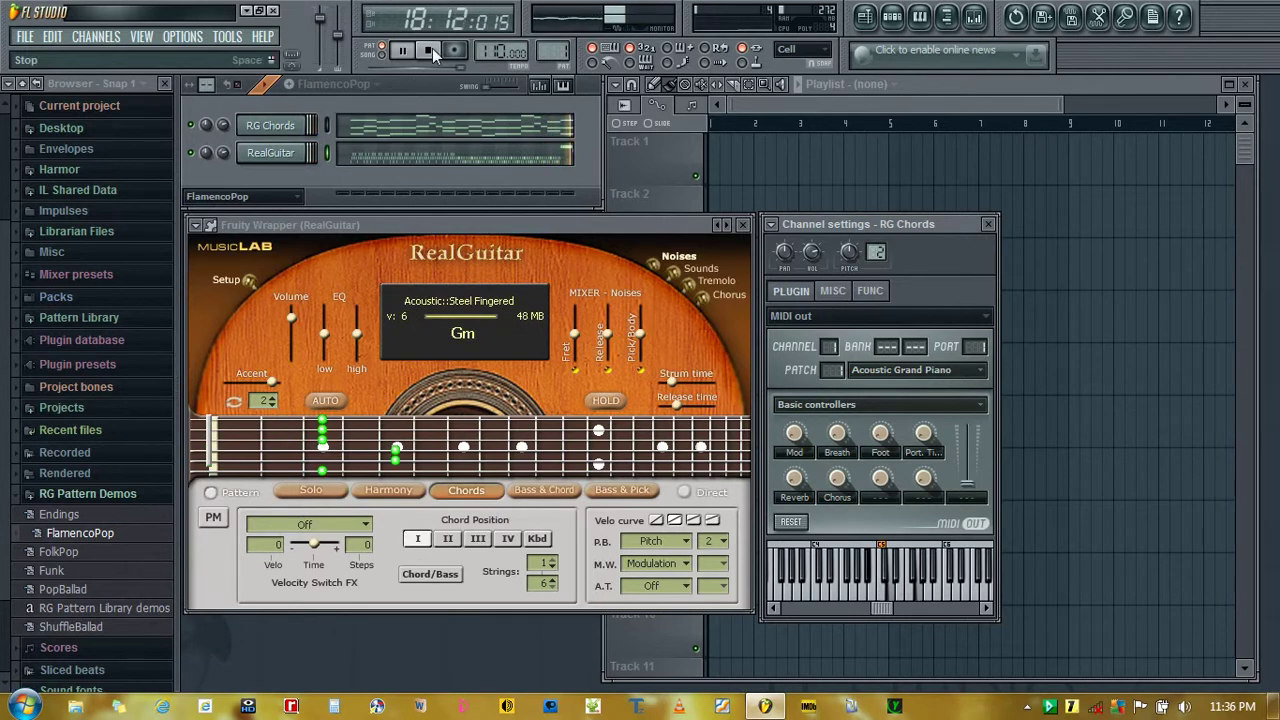
Listen to FlamencoPop through the steel-fingered guitar, then stop playback.
{"action": "left_click", "coordinate": [431, 47]}
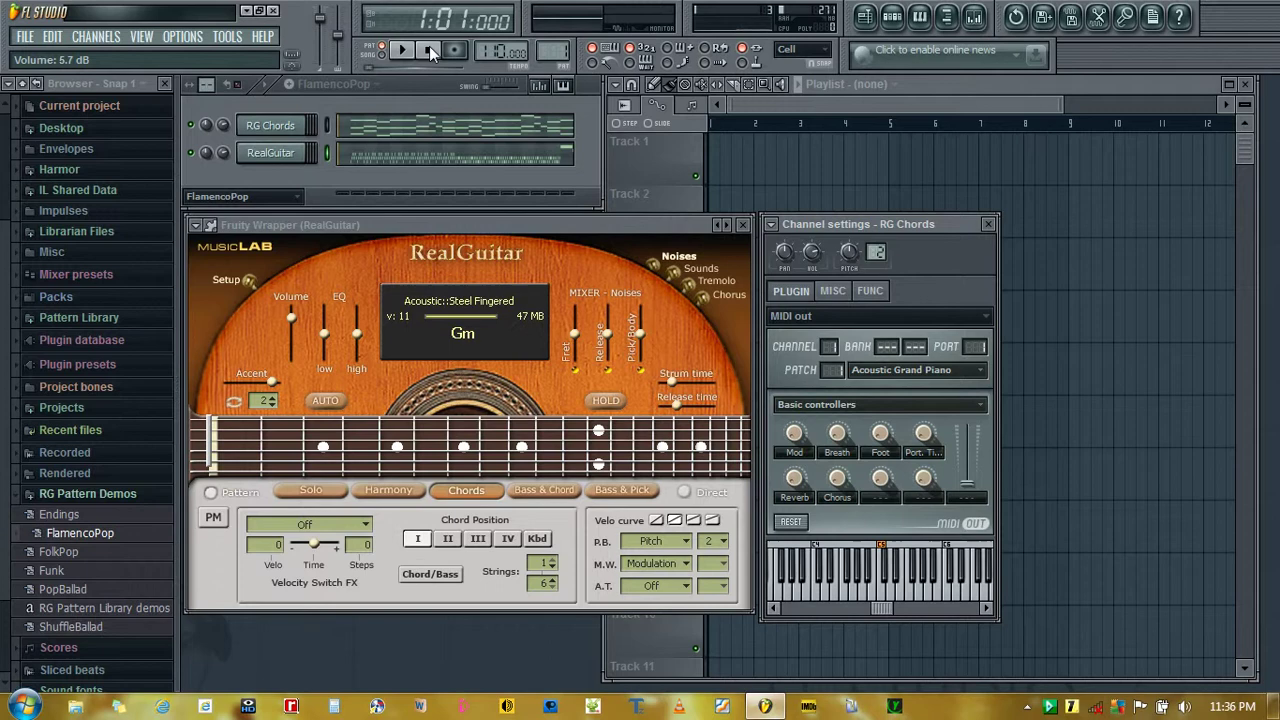